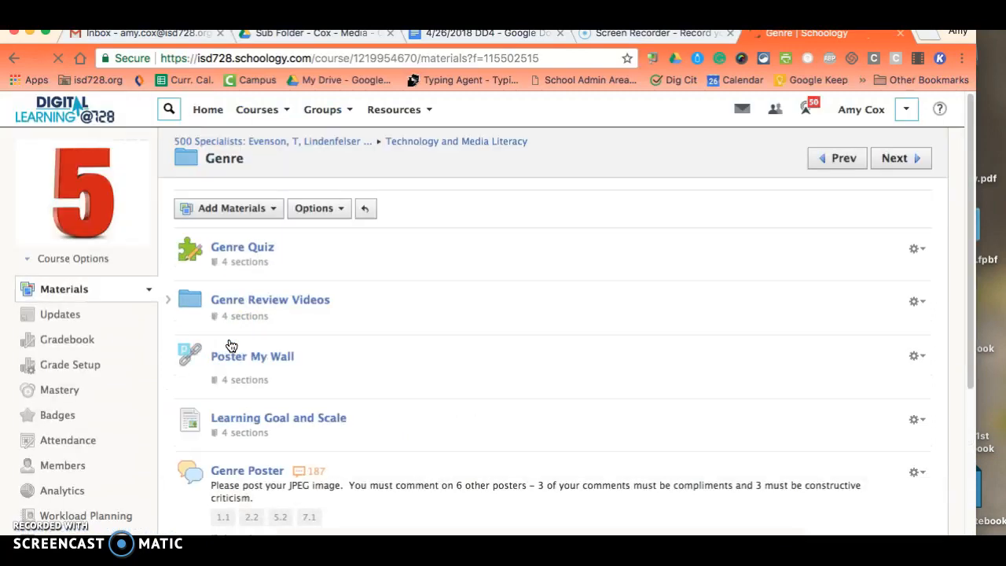
Step: Open the Poster My Wall link in the Genre folder and log out of the account that is signed in
click(233, 362)
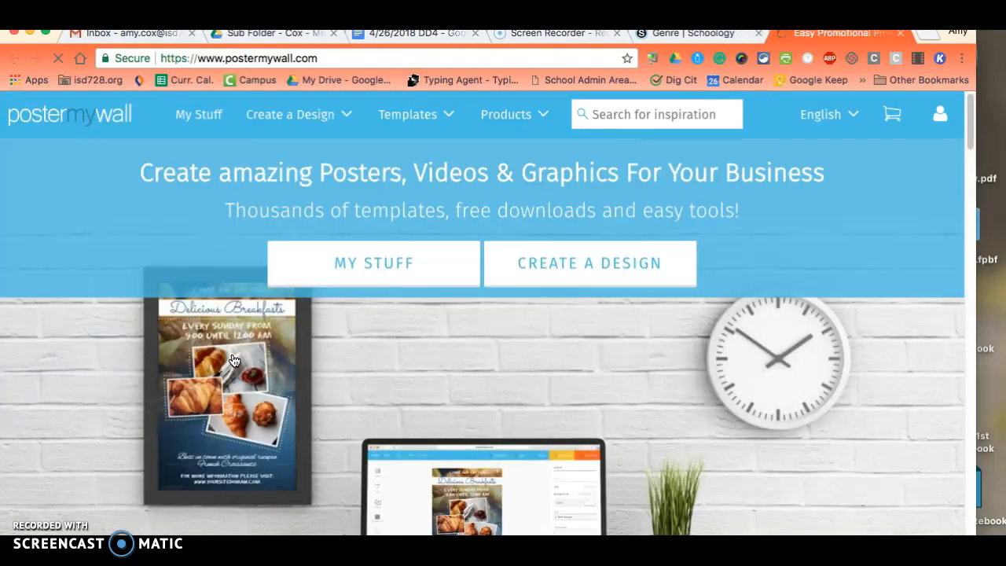
click(276, 284)
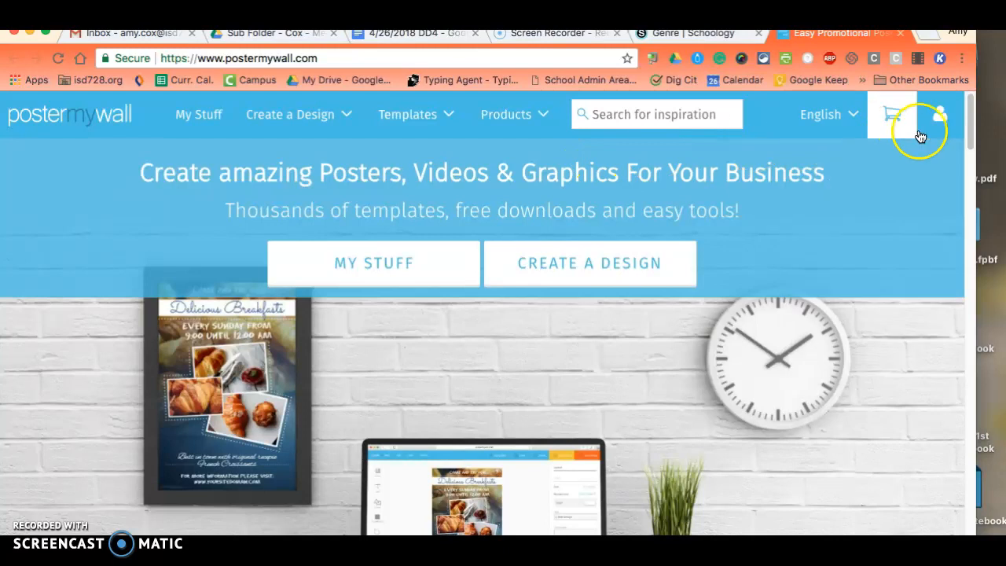
mouse_move(938, 118)
click(836, 402)
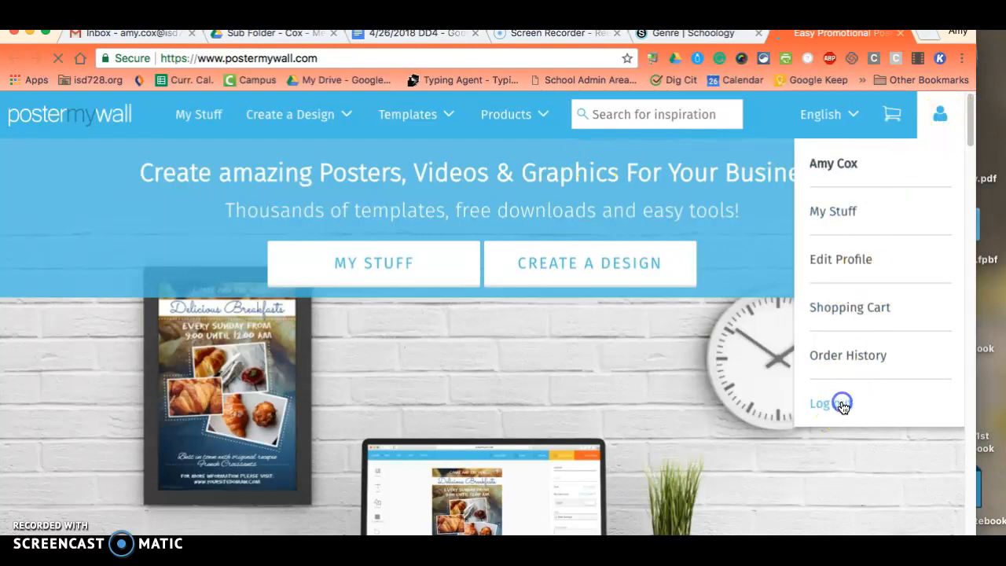
click(724, 303)
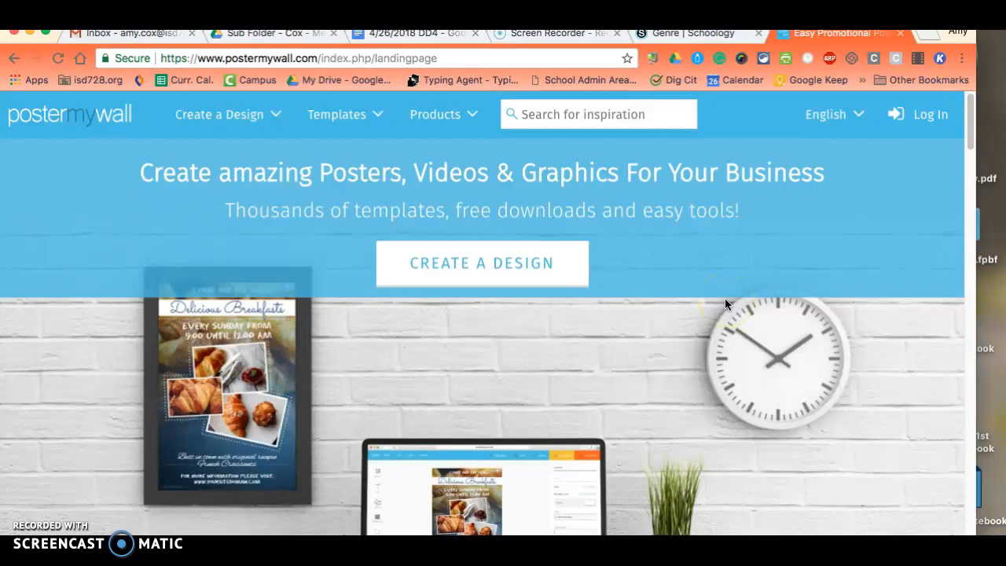
Step: Log in to PosterMyWall with the Google account and start creating a design
click(911, 114)
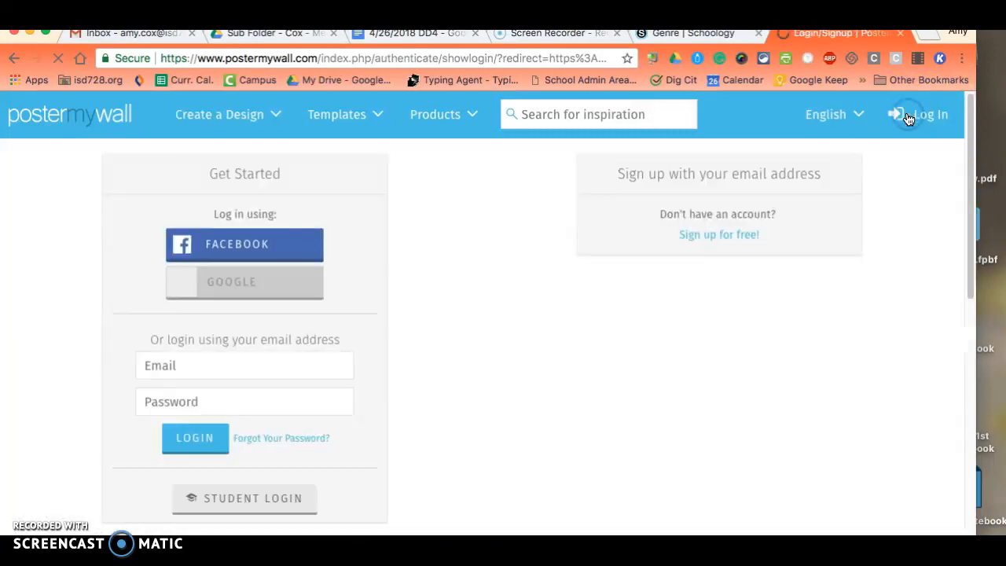
click(355, 264)
click(236, 284)
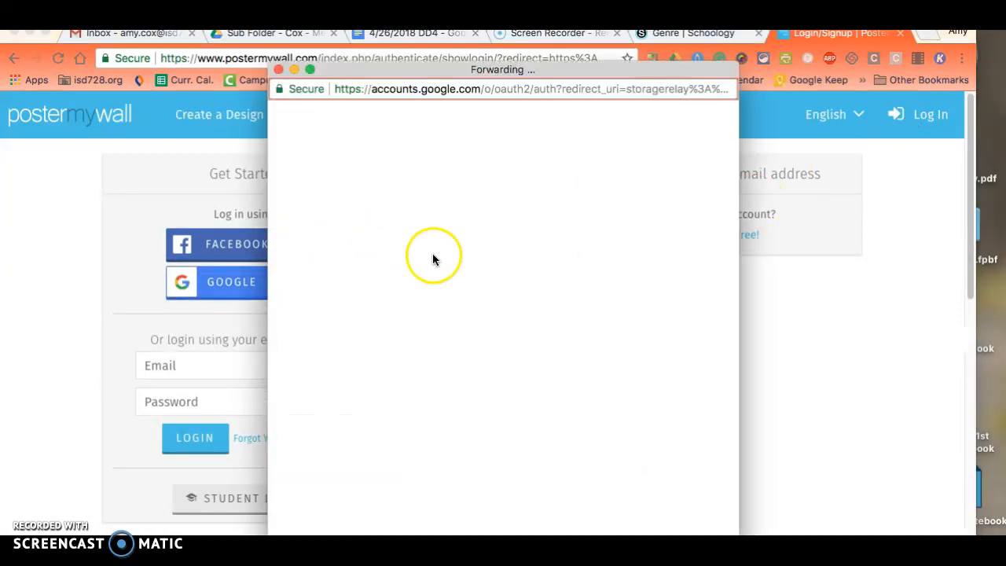
click(404, 286)
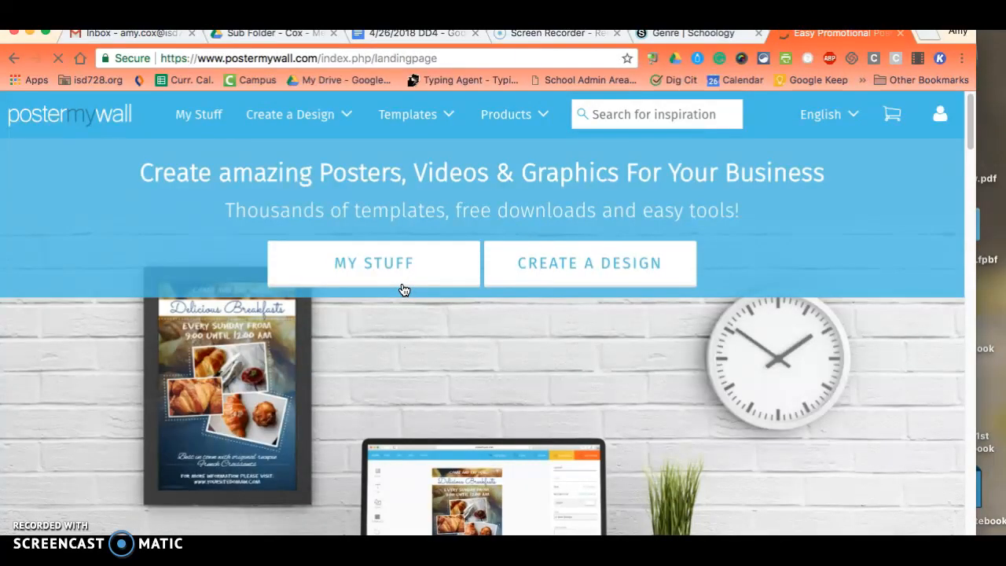
click(557, 267)
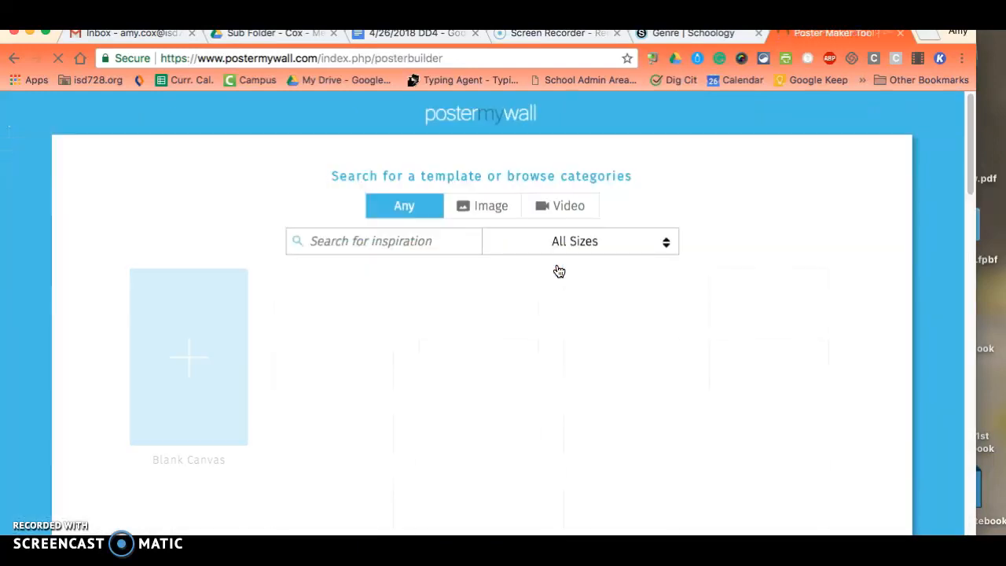
Step: Search the templates for "city night" and look through the matching posters
click(314, 241)
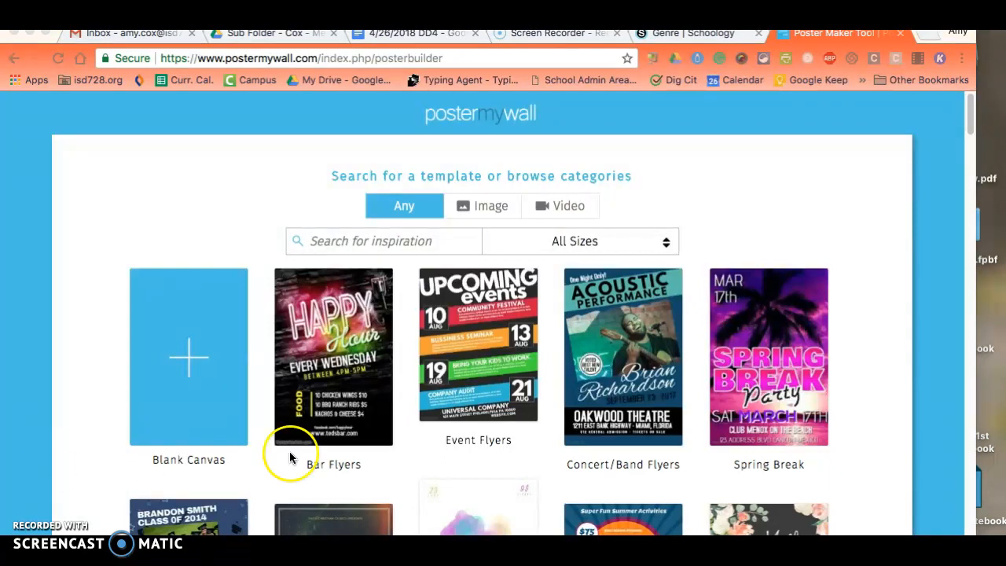
click(322, 241)
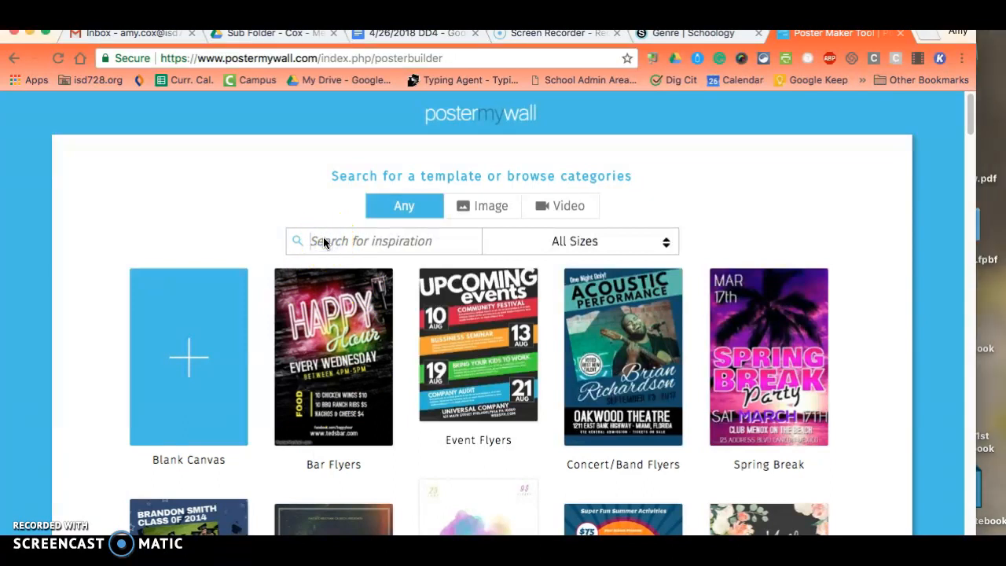
text(ch)
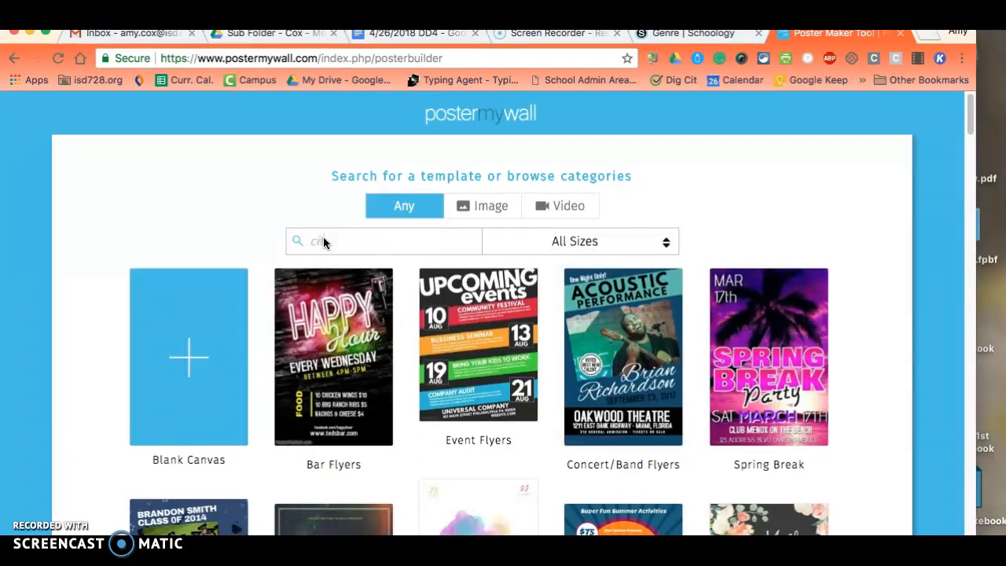
text(ty night)
key(Return)
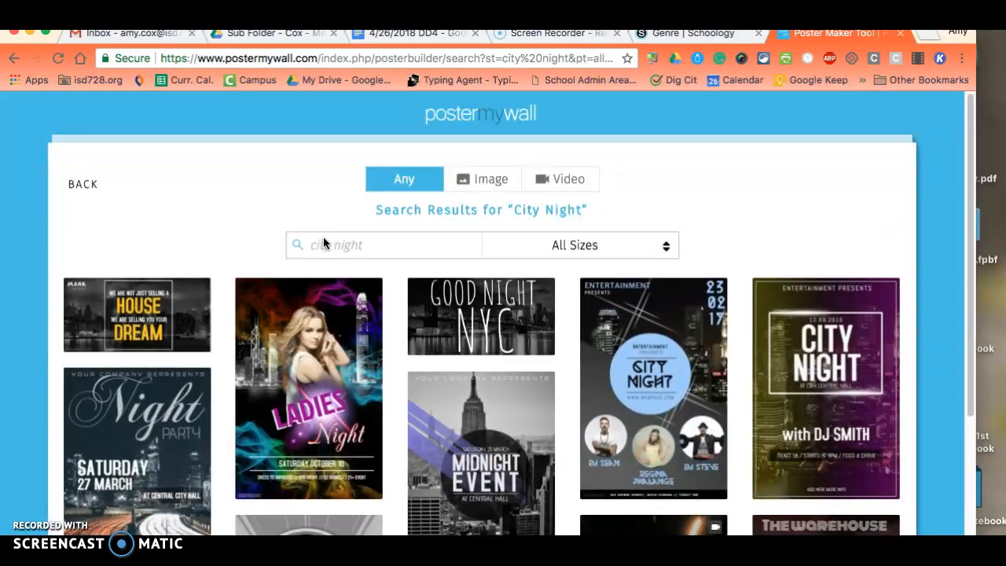
scroll(530, 418, down, 3)
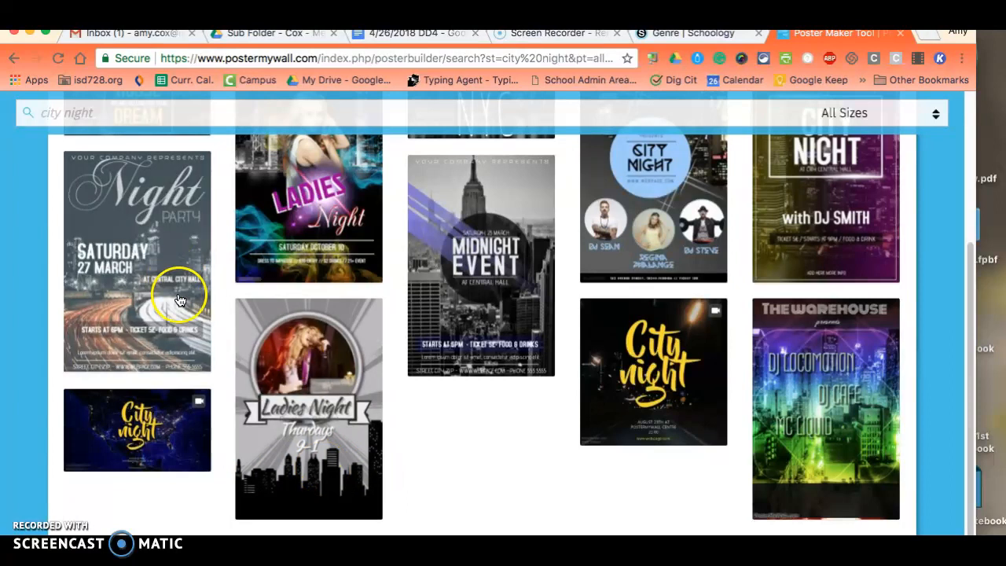
scroll(180, 291, up, 2)
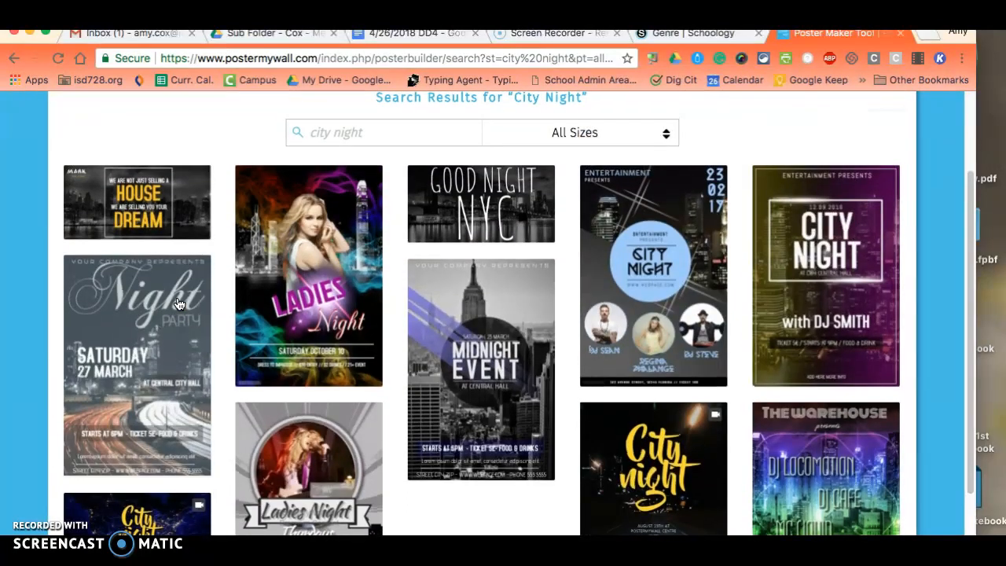
scroll(179, 304, up, 1)
scroll(179, 304, down, 3)
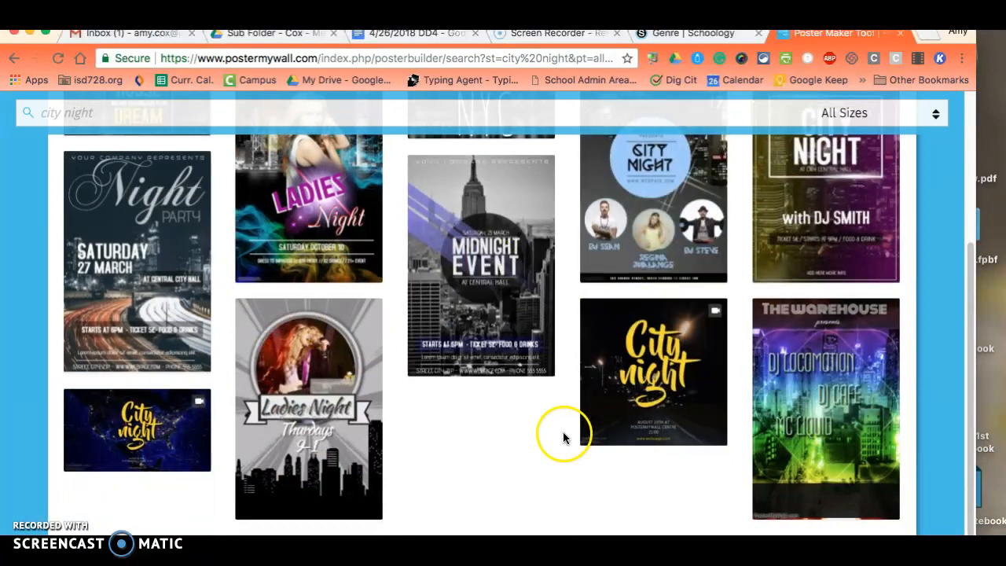
scroll(519, 225, up, 3)
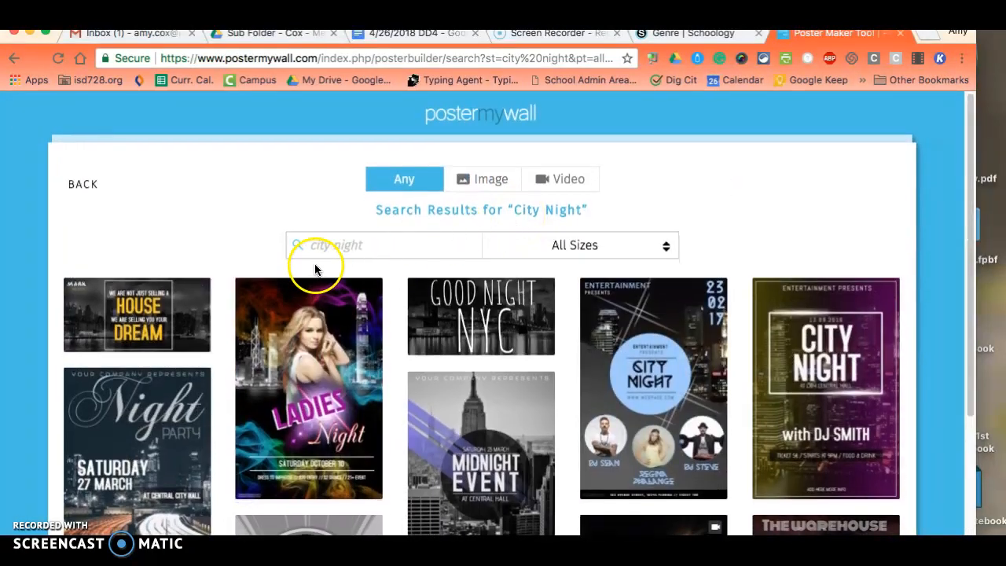
Step: Replace the template search term with "forest" and run the search
click(367, 236)
drag(367, 237, 308, 243)
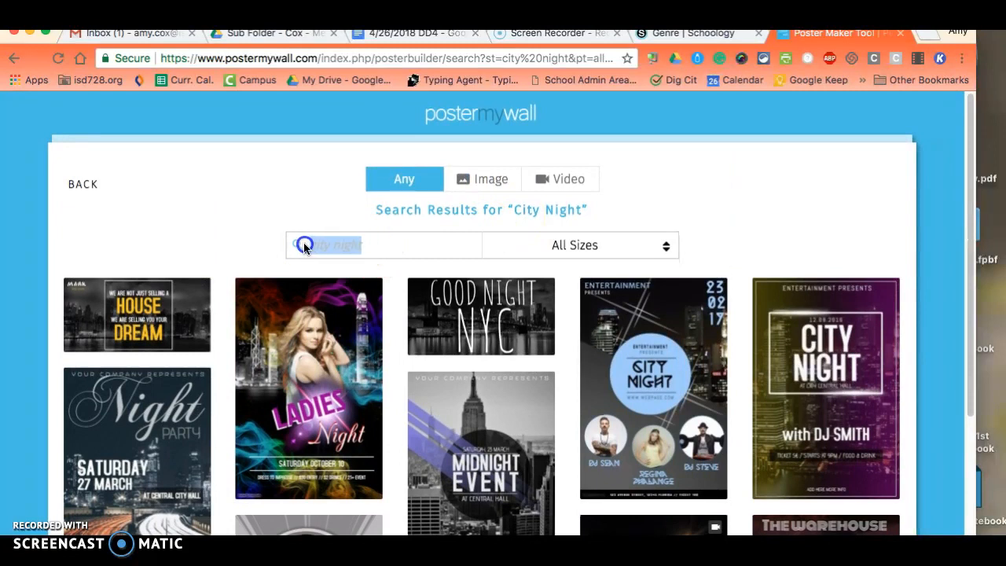
key(BackSpace)
text(forest)
key(Return)
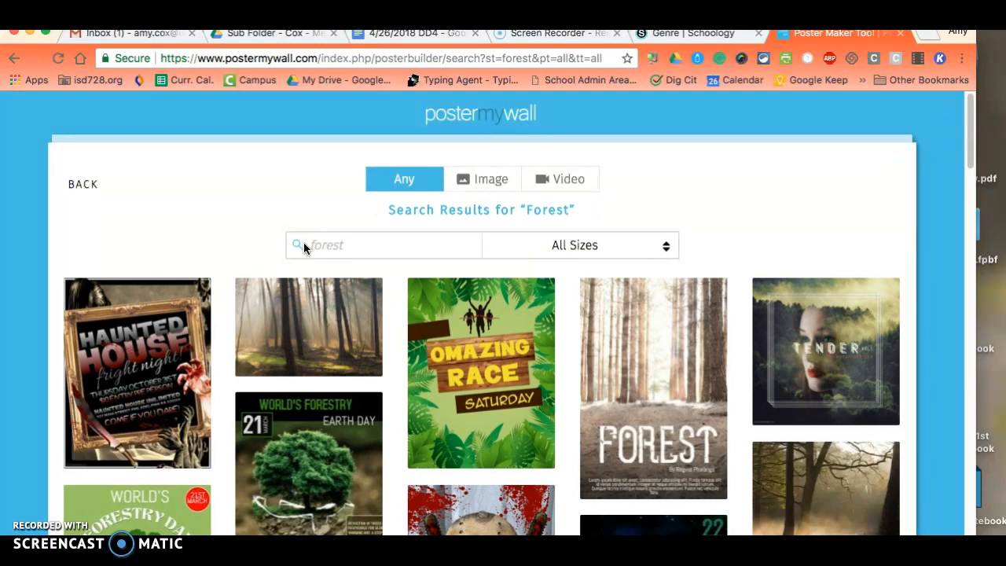
Step: Choose the FOREST book-cover poster template (24in × 36in) with the tall tree trunks and open it for customizing
click(417, 434)
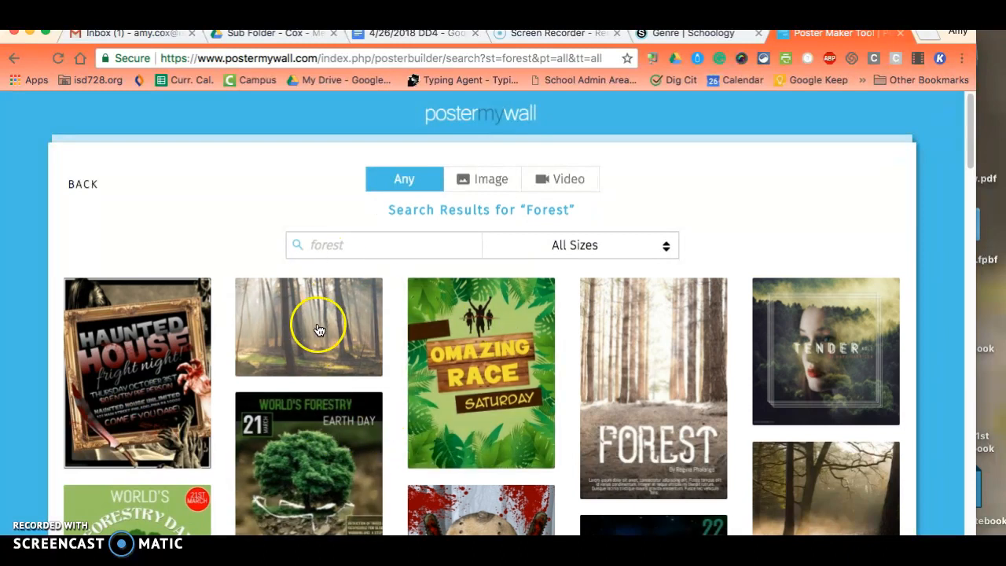
click(637, 387)
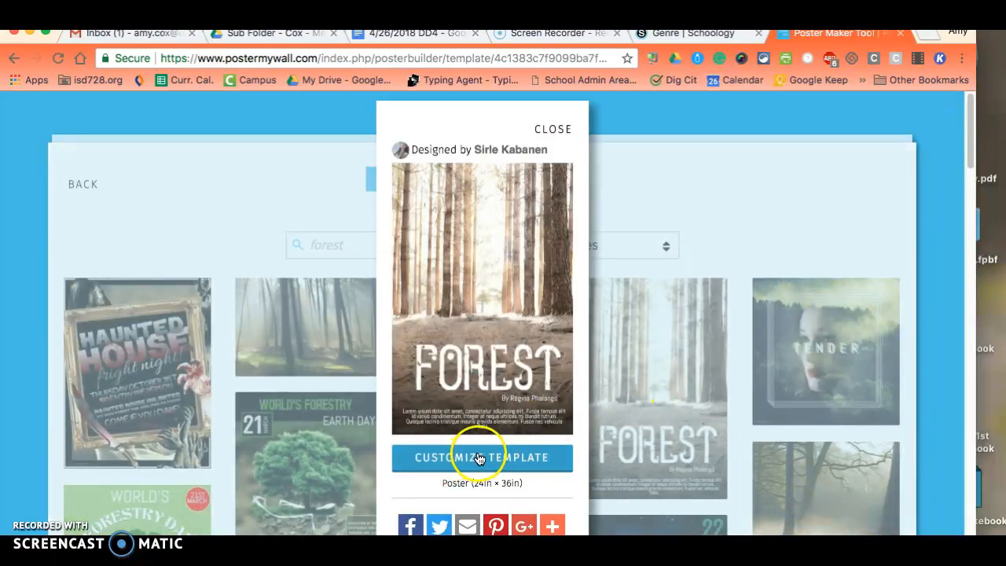
click(480, 459)
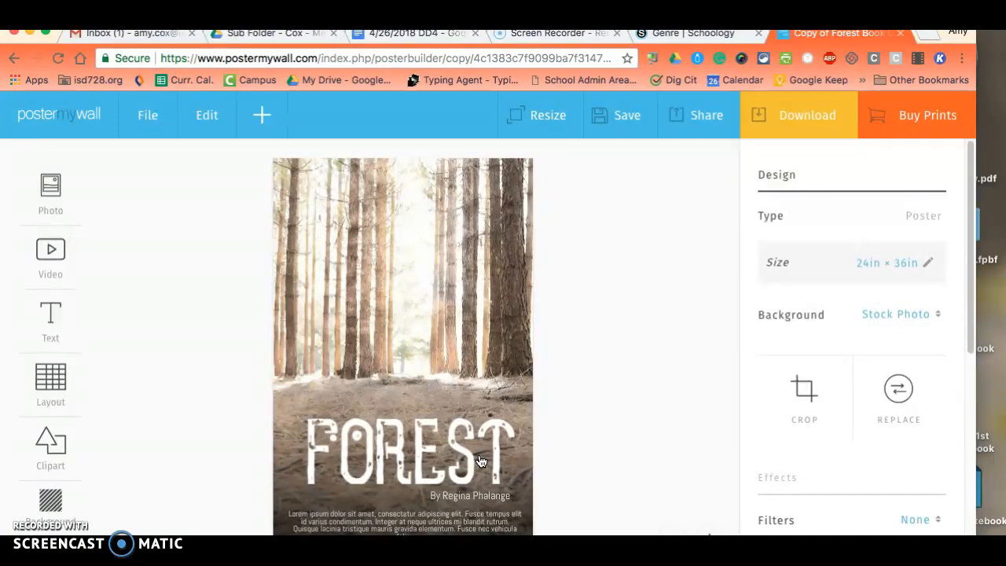
Step: Replace the FOREST title text on the poster with MYSTERY
click(411, 461)
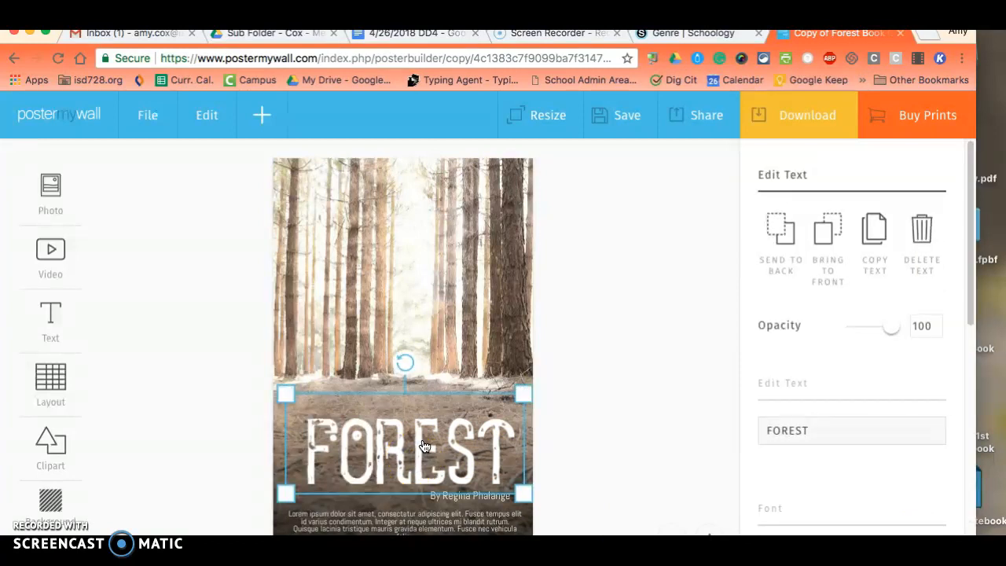
click(820, 430)
drag(821, 431, 749, 436)
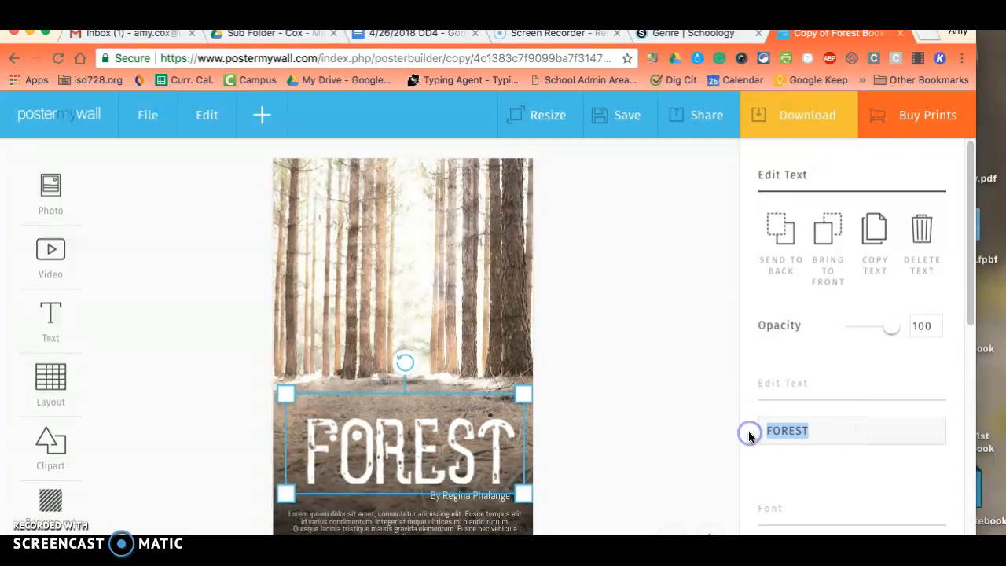
text(MYSTER)
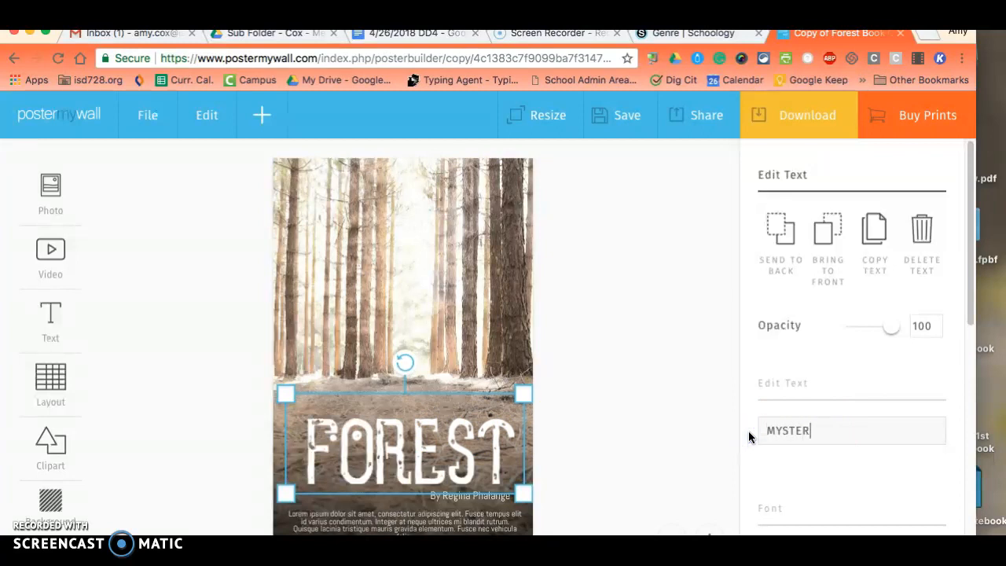
text(Y)
click(860, 407)
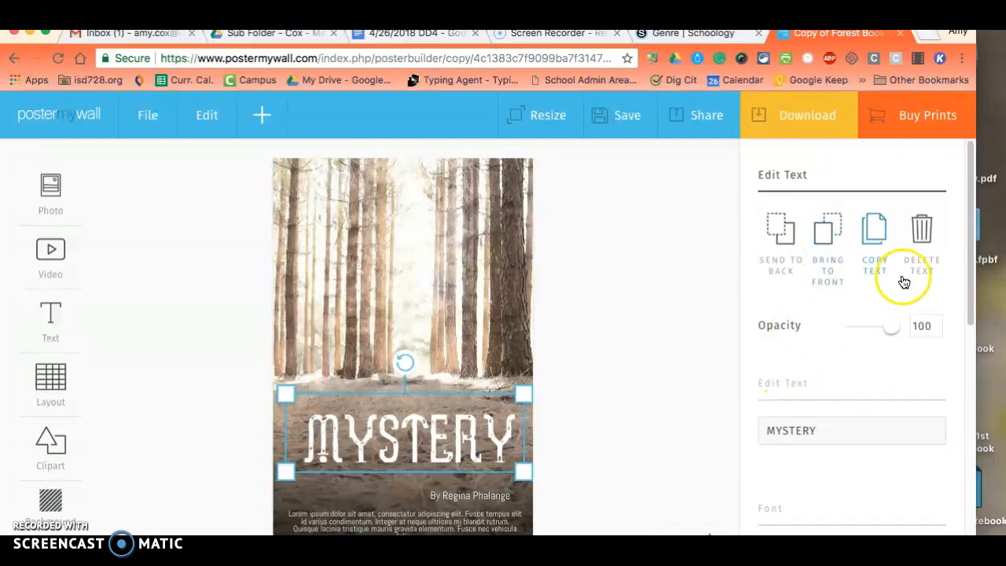
Step: Change the MYSTERY title's text style to the two-colour teal effect, keeping the Metropolis NF font
scroll(835, 385, down, 5)
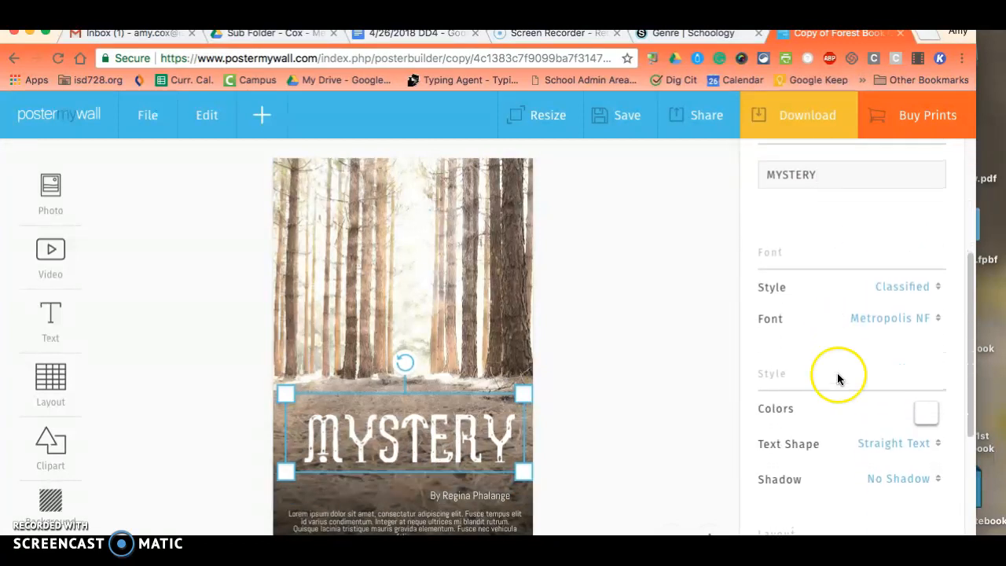
click(938, 288)
click(849, 322)
click(892, 298)
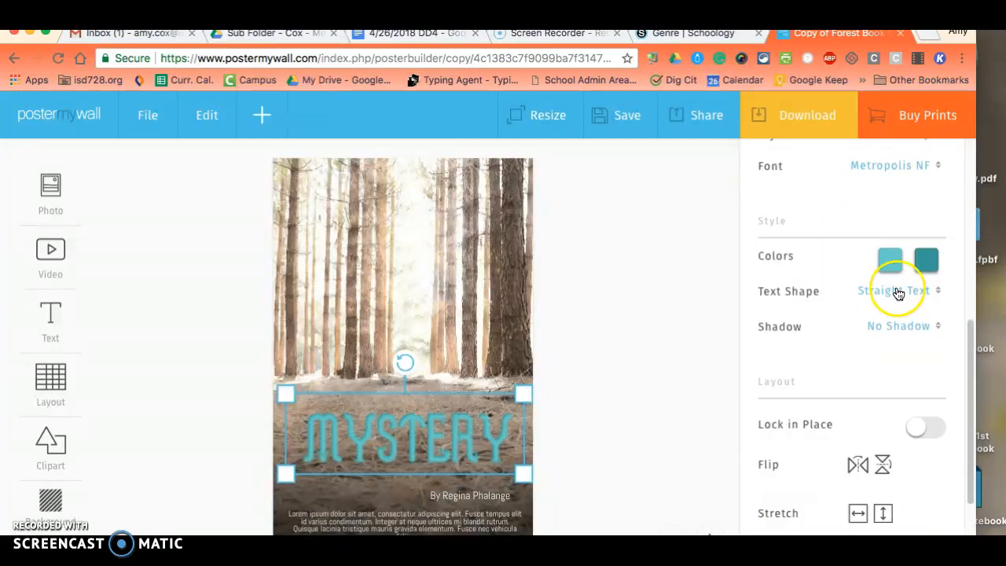
Step: Set the first colour of the MYSTERY title to black (000000)
click(889, 260)
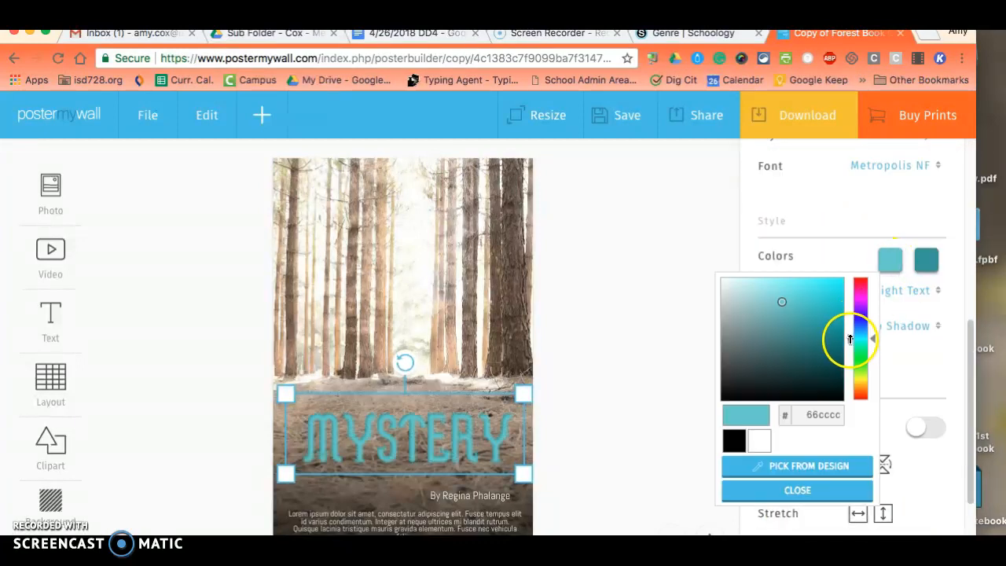
click(733, 441)
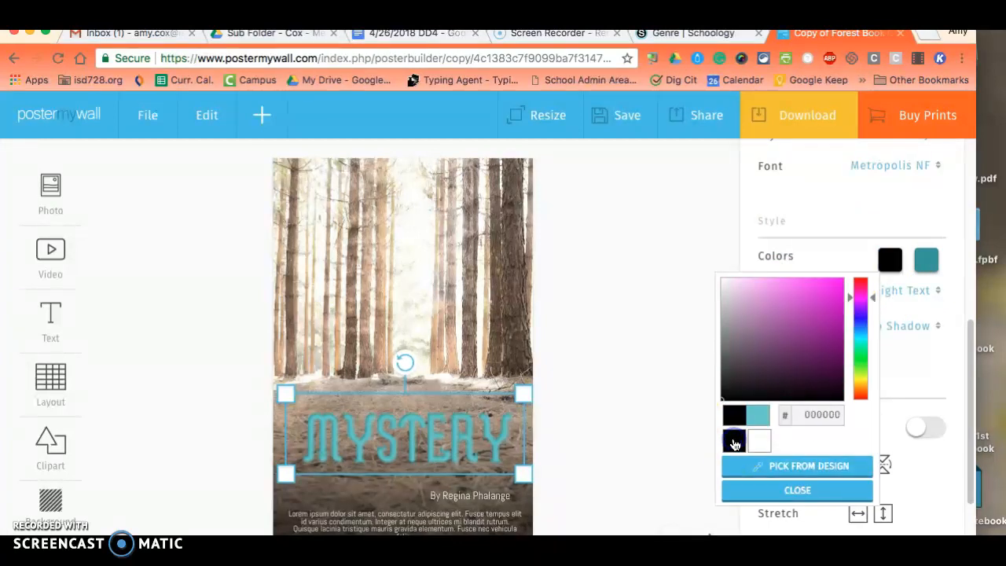
click(799, 489)
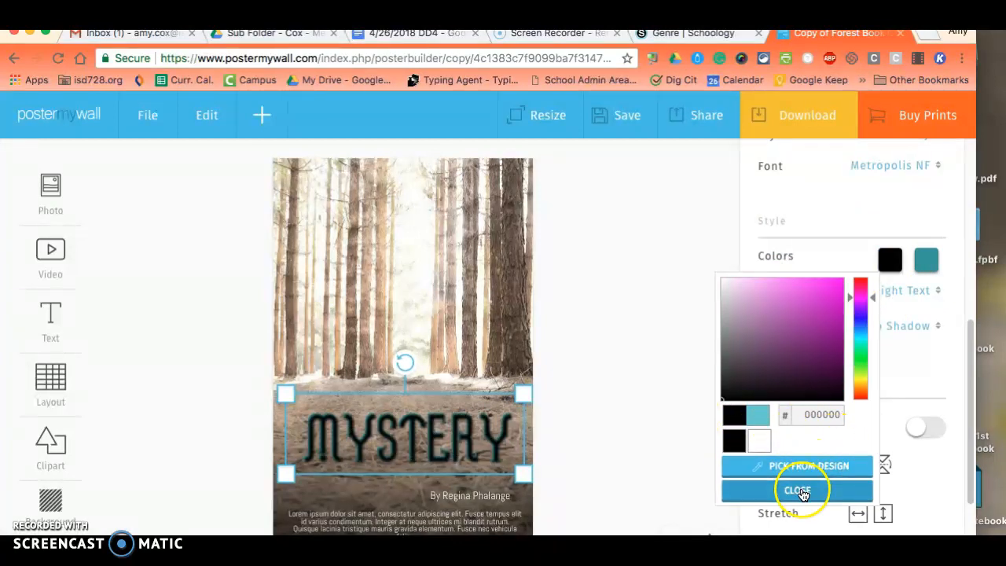
Step: Set the MYSTERY title's text shape to Curve Up and look over its remaining text settings
click(940, 295)
click(786, 323)
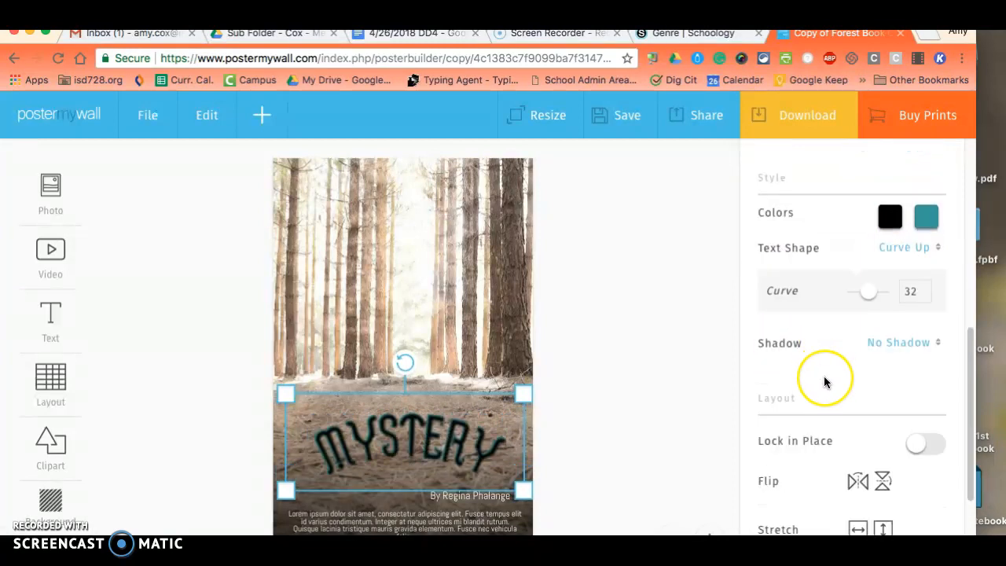
scroll(824, 381, down, 3)
click(853, 218)
scroll(849, 227, up, 5)
scroll(849, 232, up, 3)
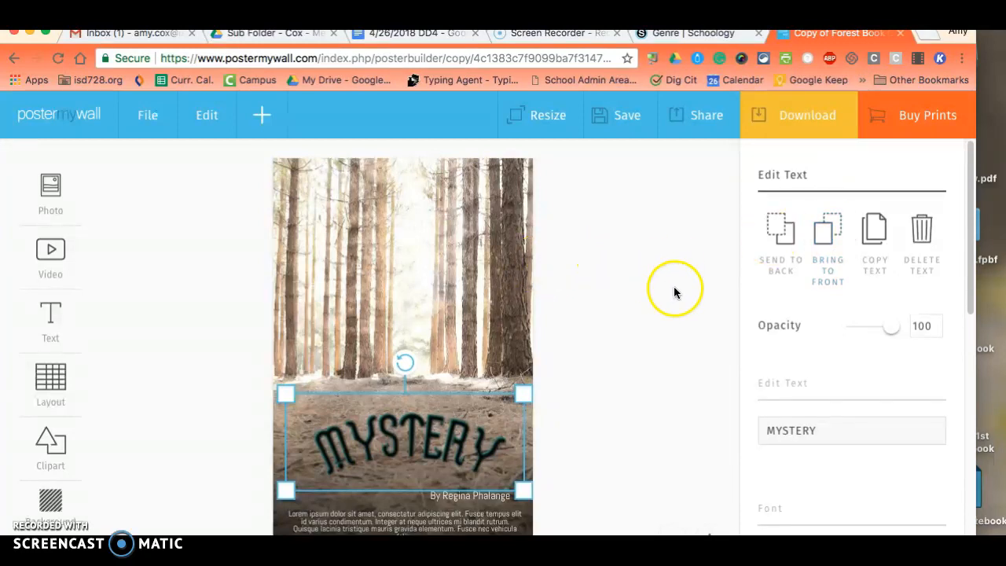
Step: Start a new fancy text item with the White effect and the Bevan font
click(63, 336)
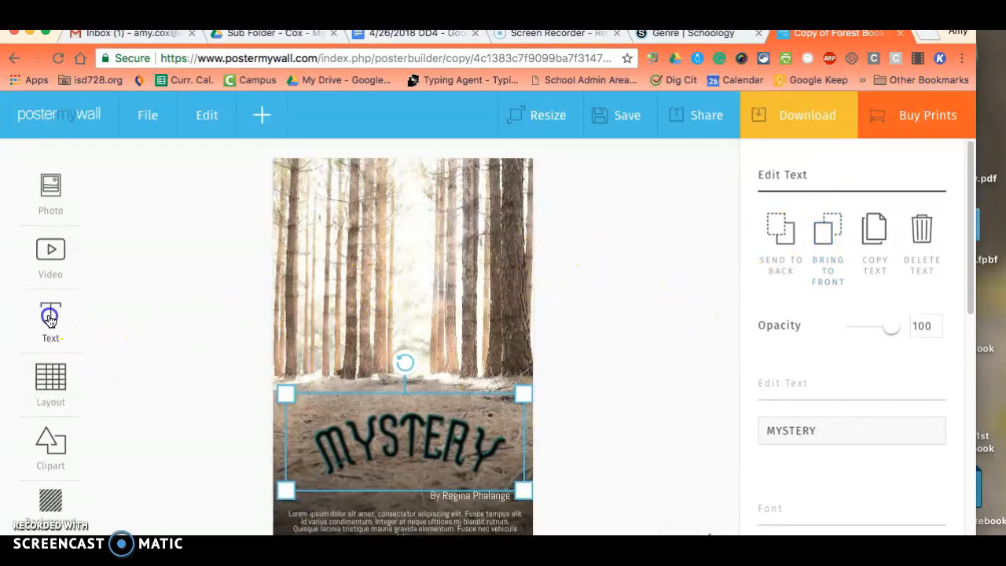
click(129, 362)
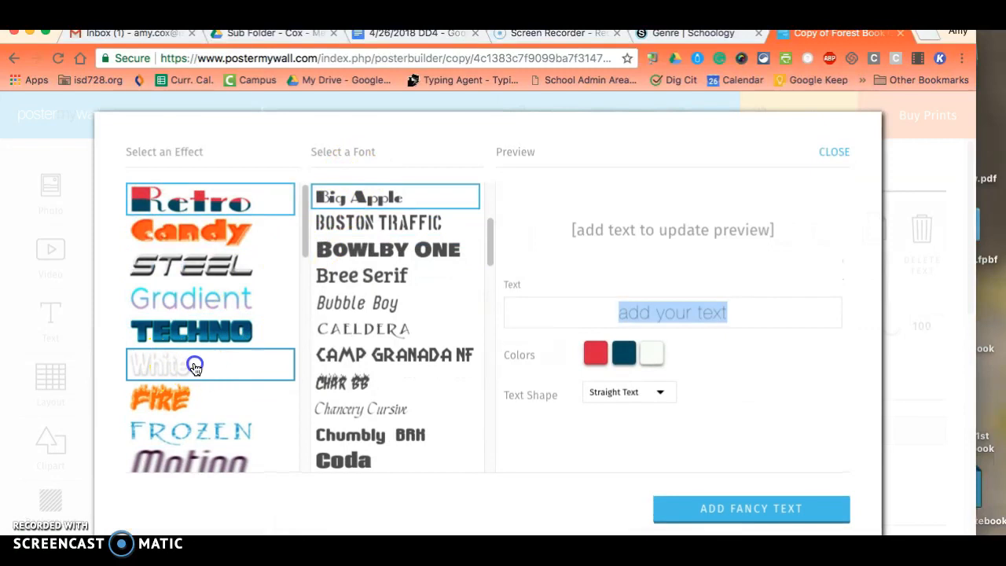
click(196, 363)
click(381, 357)
Step: Replace the placeholder wording with "Contains suspense" and add the fancy text to the poster
click(620, 313)
click(621, 313)
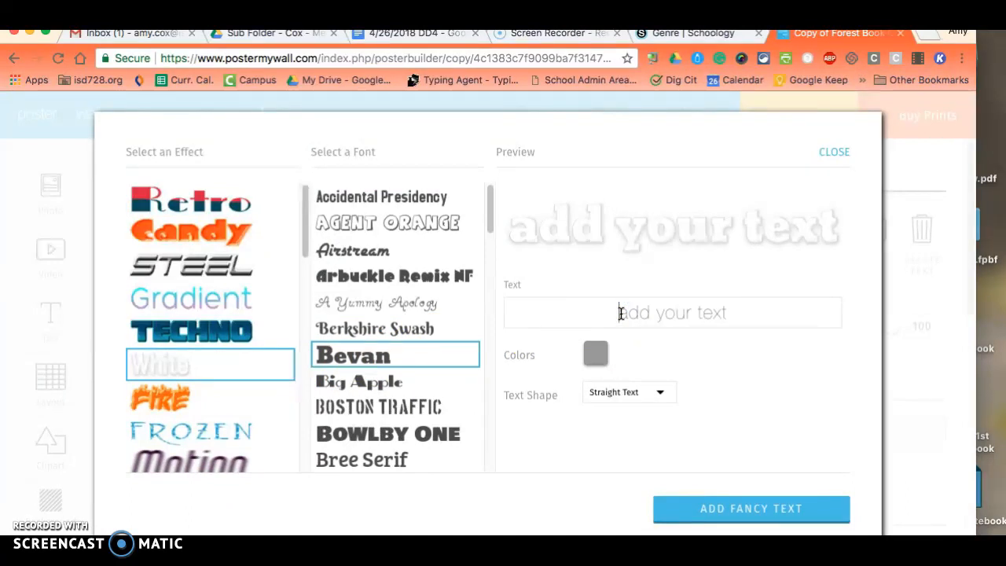
text(Contains )
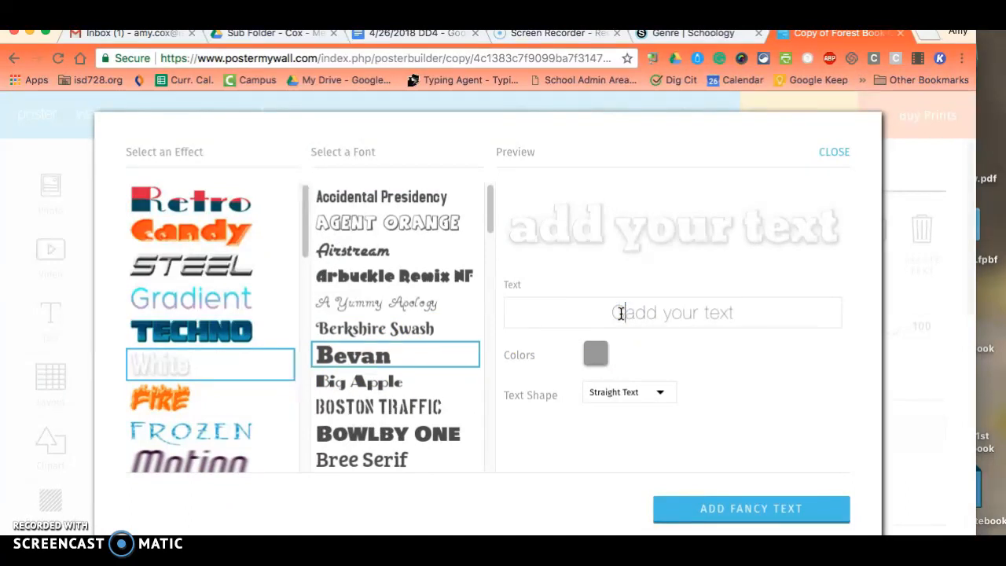
text(Suspe)
key(BackSpace)
key(BackSpace)
key(BackSpace)
key(BackSpace)
key(BackSpace)
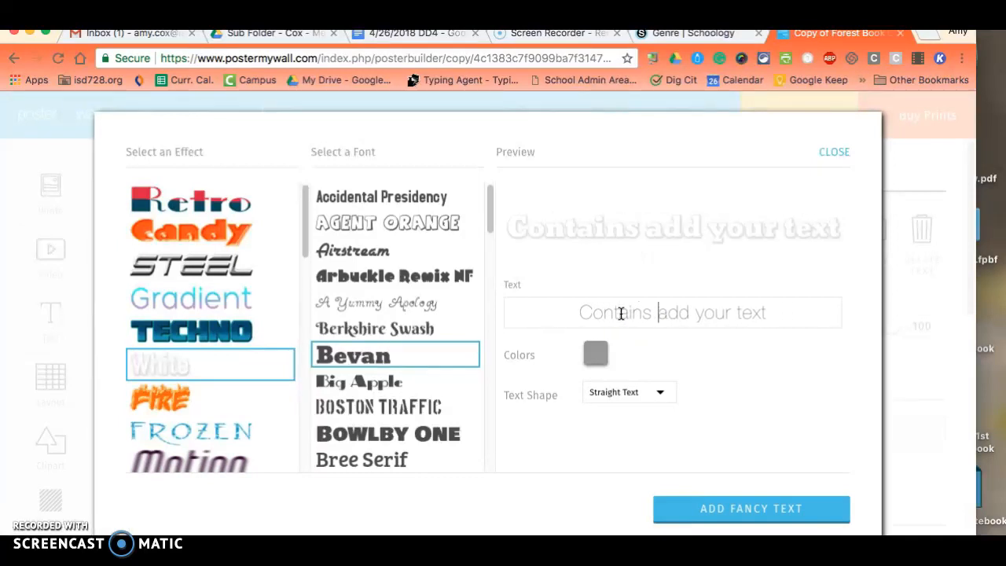
text(susp)
text(ense)
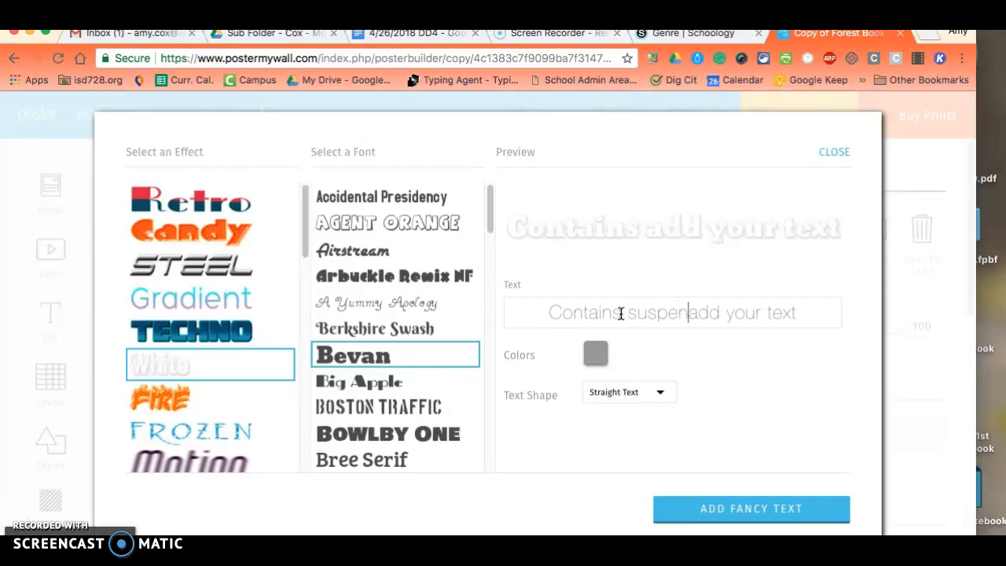
drag(698, 312, 808, 315)
key(BackSpace)
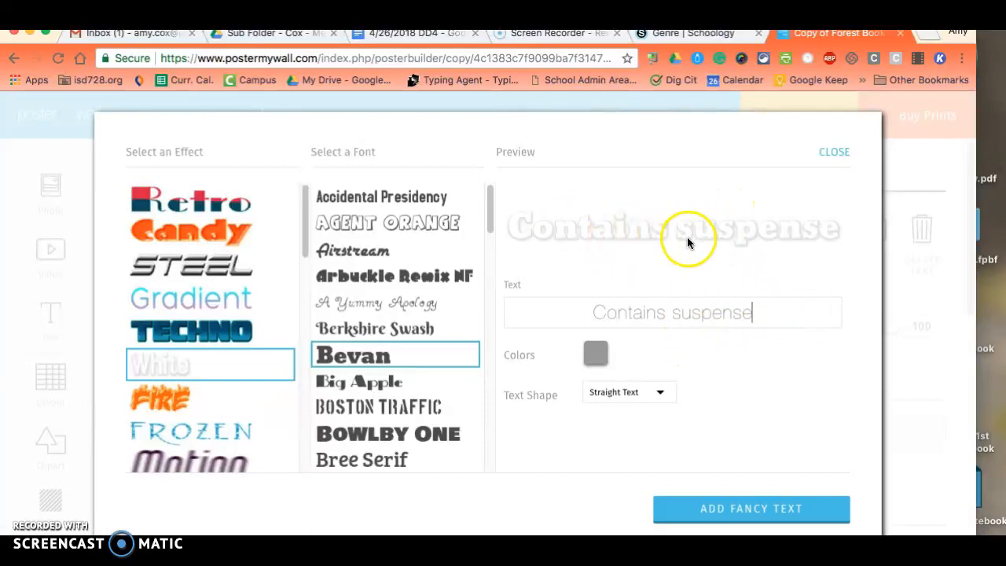
click(720, 511)
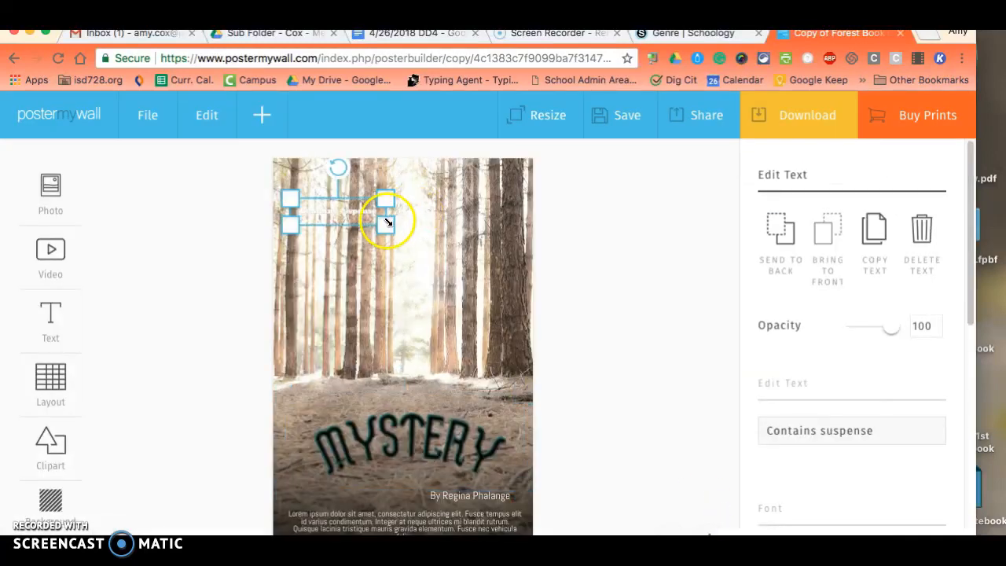
Step: Enlarge the "Contains suspense" text to nearly the poster's width and place it directly above the MYSTERY title
drag(386, 227, 469, 274)
click(425, 241)
click(422, 197)
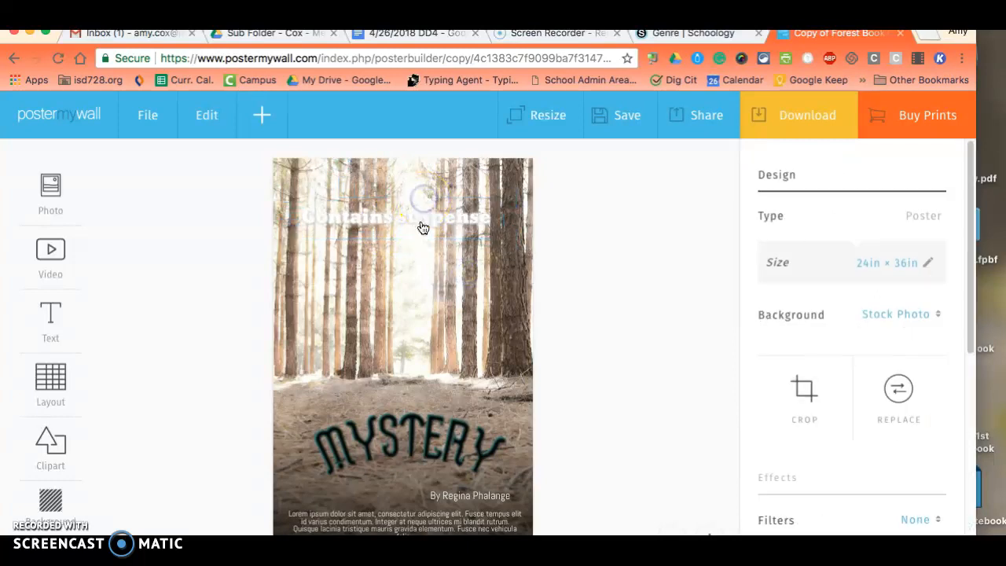
click(421, 227)
drag(421, 227, 429, 382)
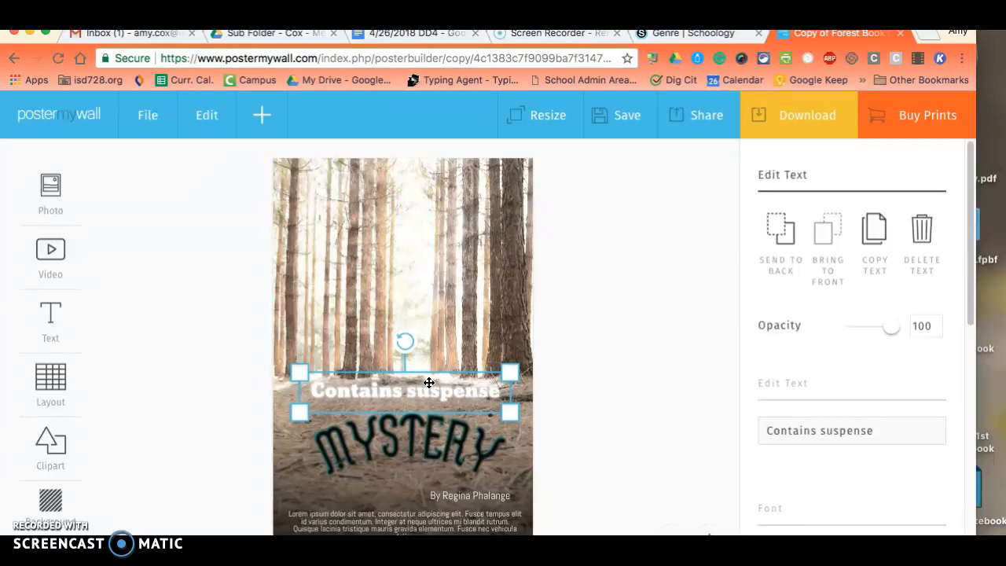
Step: Save the poster design and close the sharing dialog
click(617, 117)
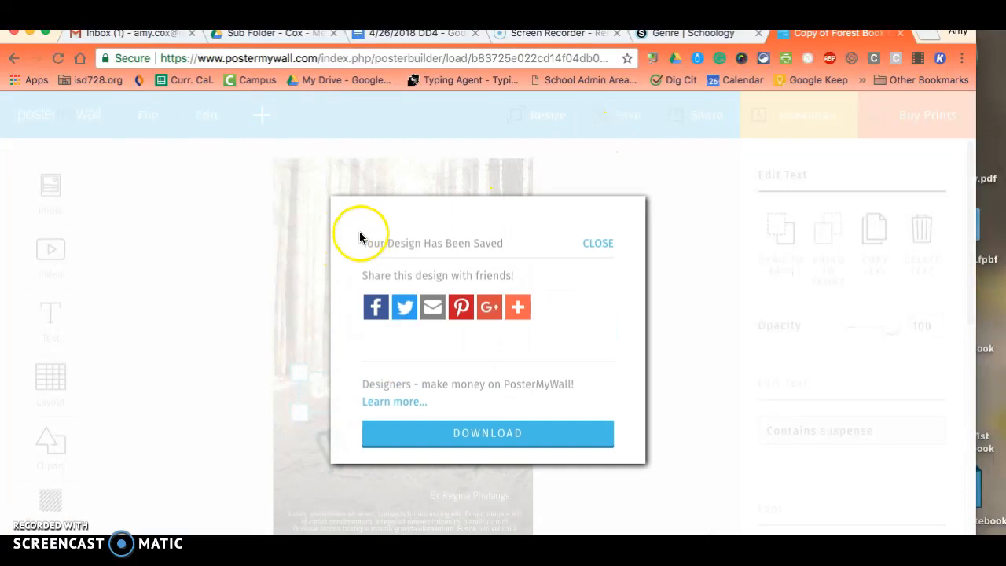
click(599, 245)
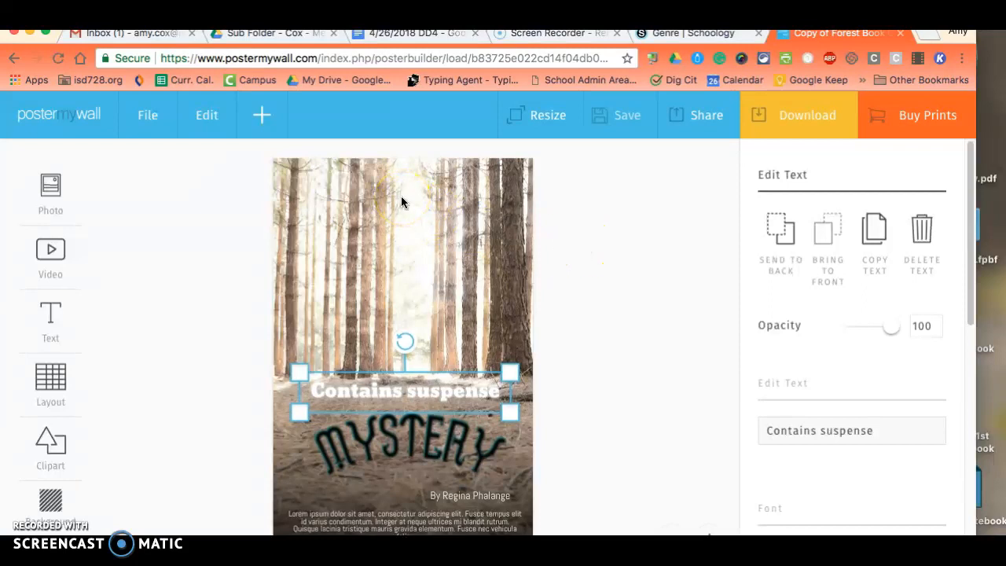
Step: View the saved MYSTERY forest poster from My Designs and return to the site's home page
click(75, 116)
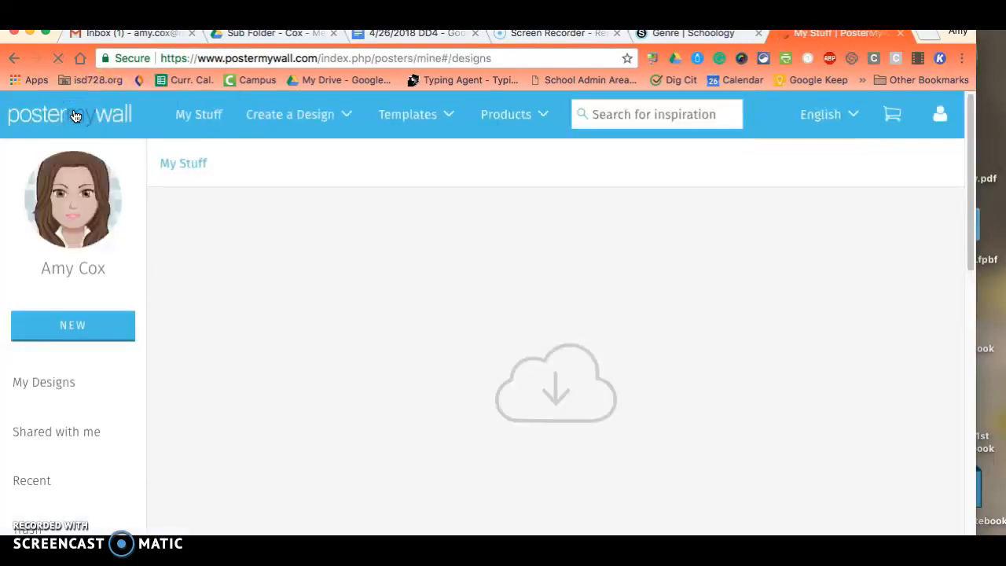
click(82, 117)
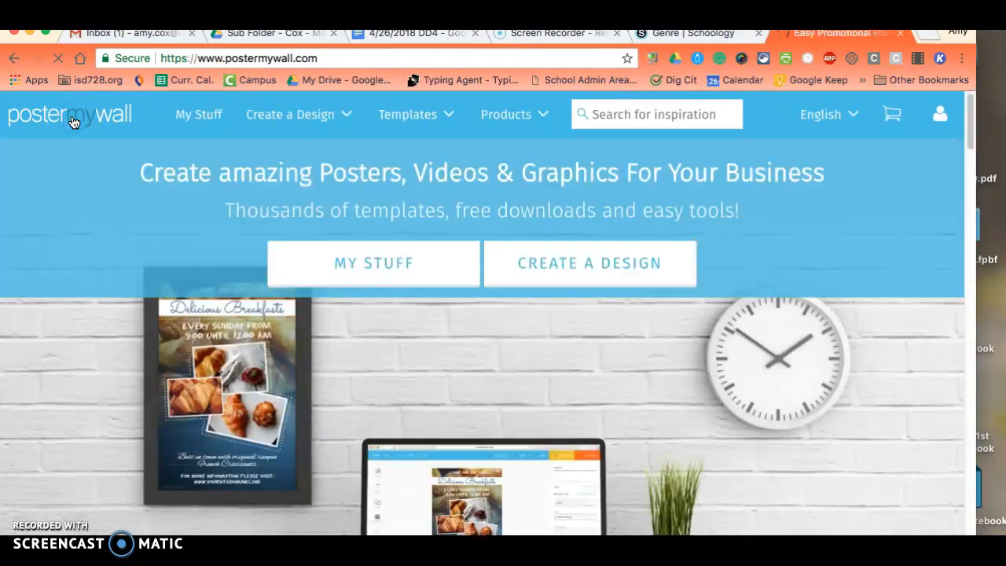
click(383, 265)
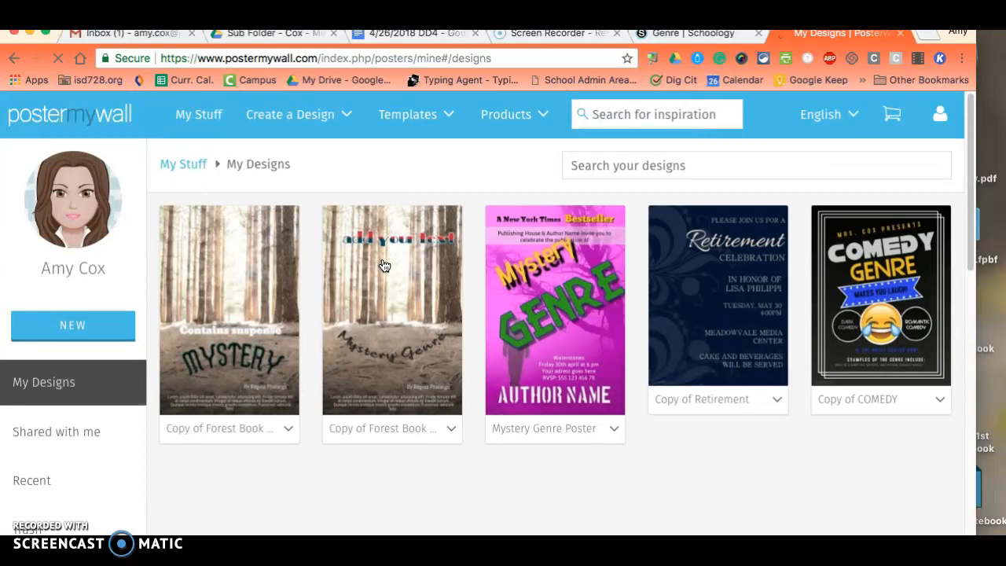
mouse_move(194, 344)
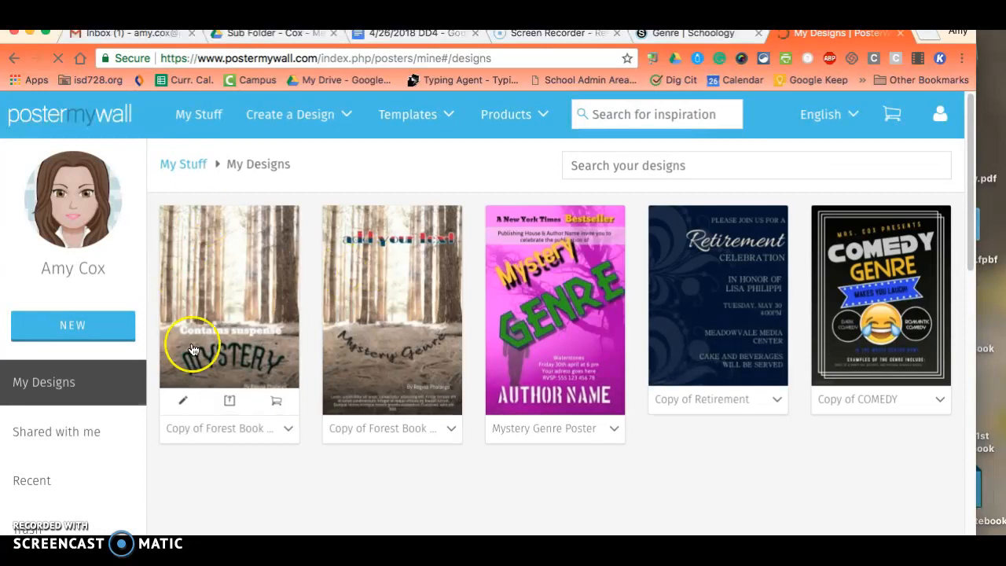
click(265, 352)
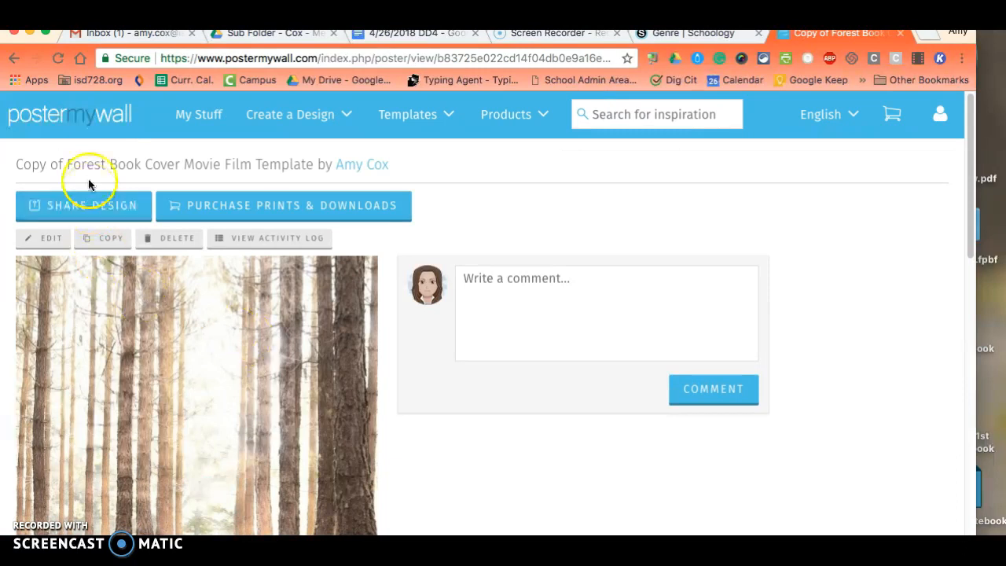
click(94, 118)
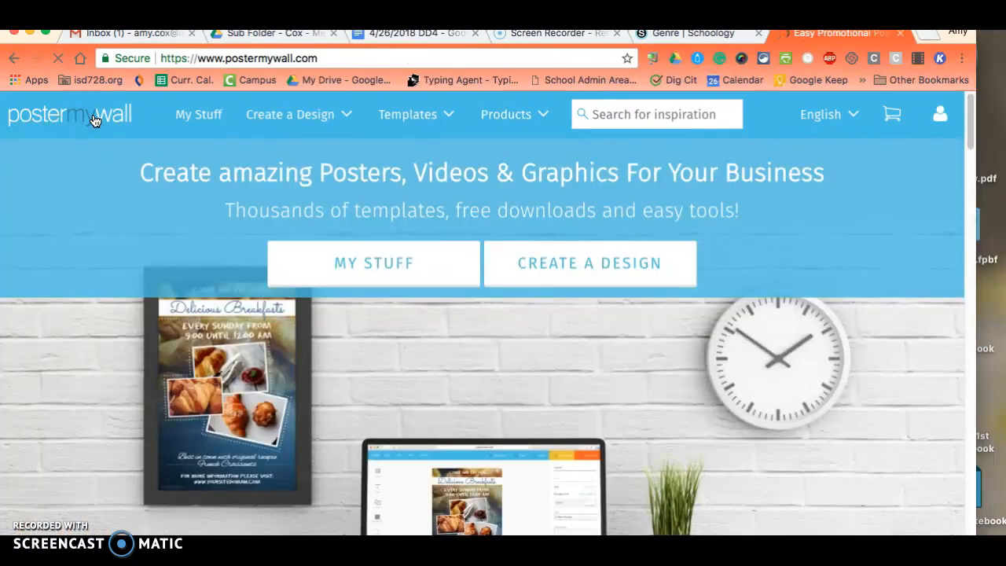